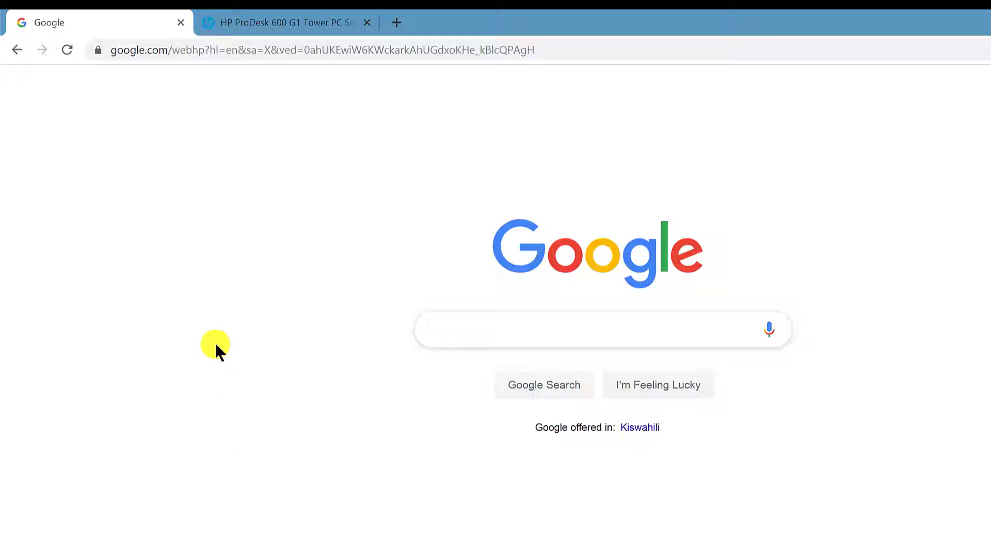
# On the HP ProDesk drivers page, expand BIOS and highlight version 00.02.77 Rev.A.
pyautogui.click(253, 12)
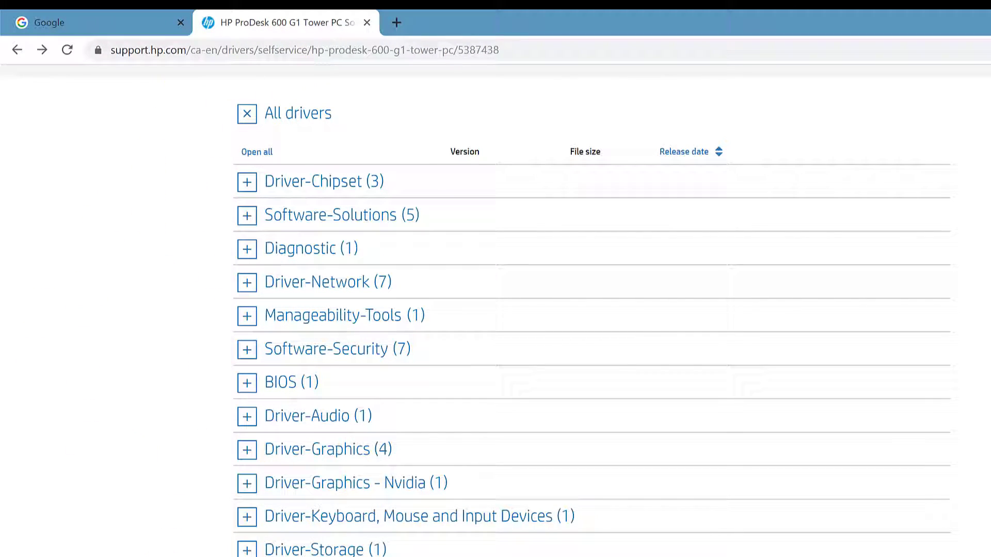
pyautogui.click(248, 387)
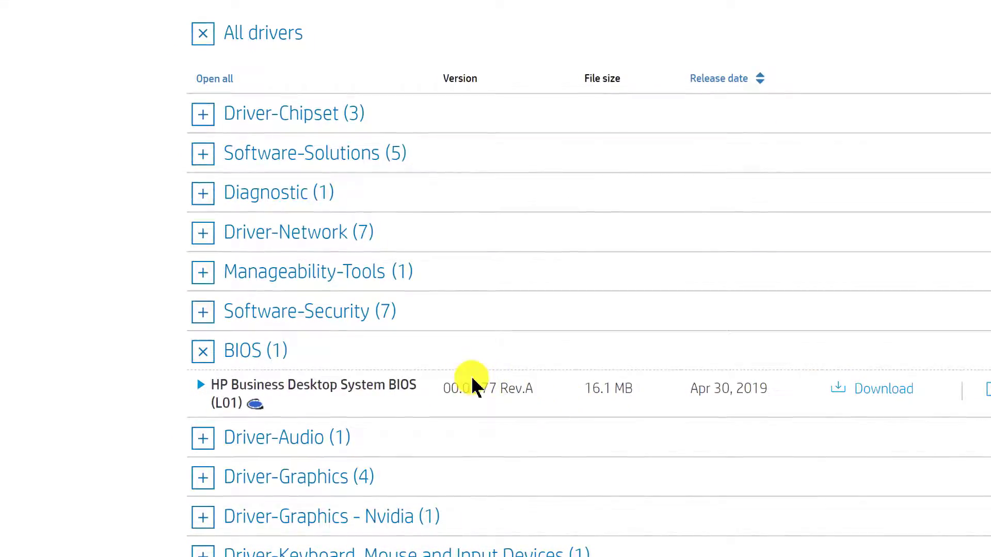
pyautogui.moveTo(447, 387); pyautogui.dragTo(543, 385)
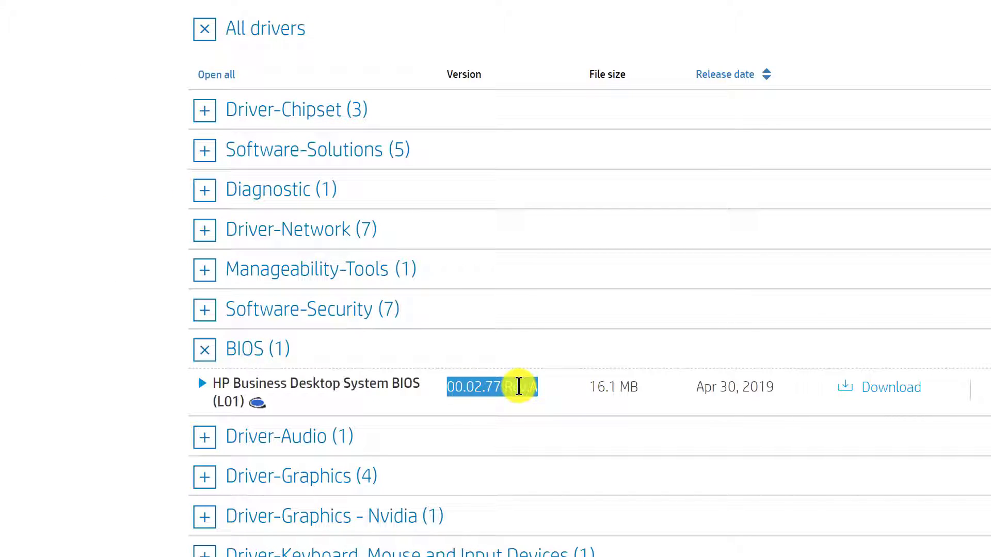
pyautogui.click(511, 413)
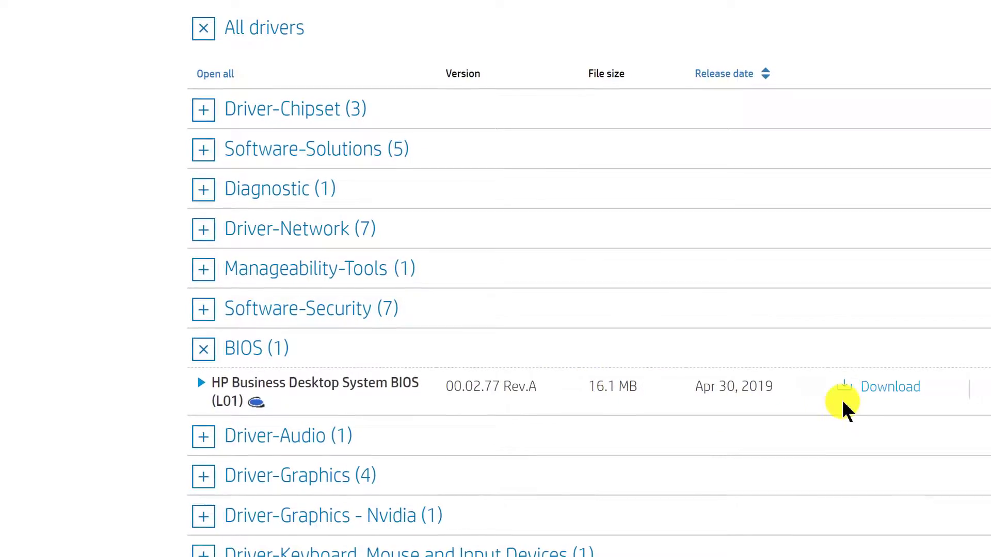
# Start the BIOS download, copy sp96014.exe from IDM's duplicate-link prompt, and dismiss the prompt.
pyautogui.rightClick(879, 386)
pyautogui.click(909, 401)
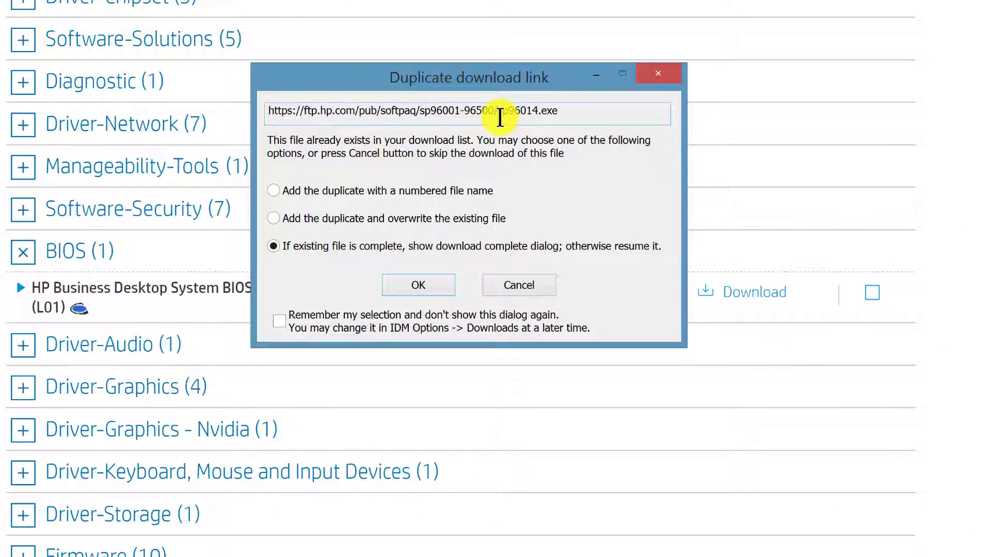
pyautogui.moveTo(498, 111); pyautogui.dragTo(562, 109)
pyautogui.rightClick(539, 112)
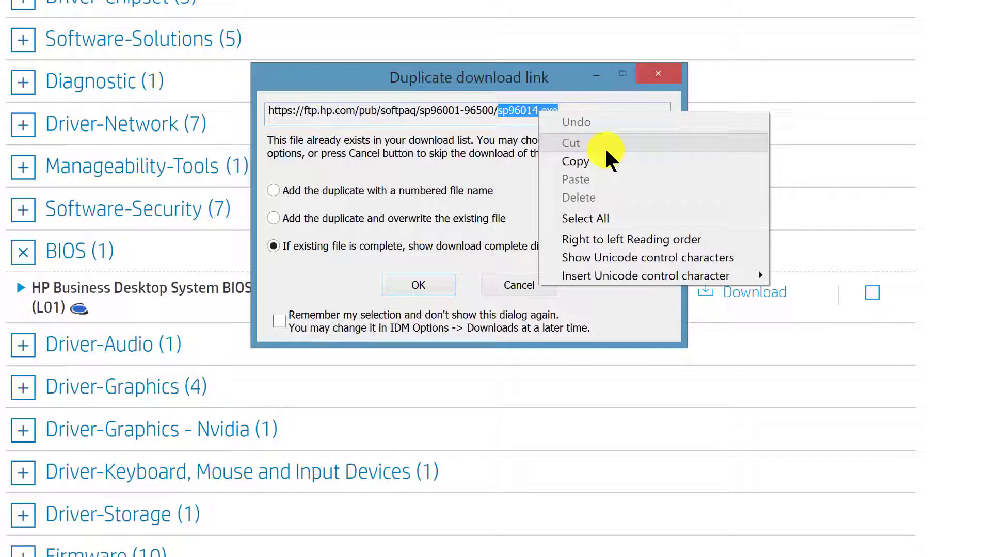
pyautogui.click(575, 162)
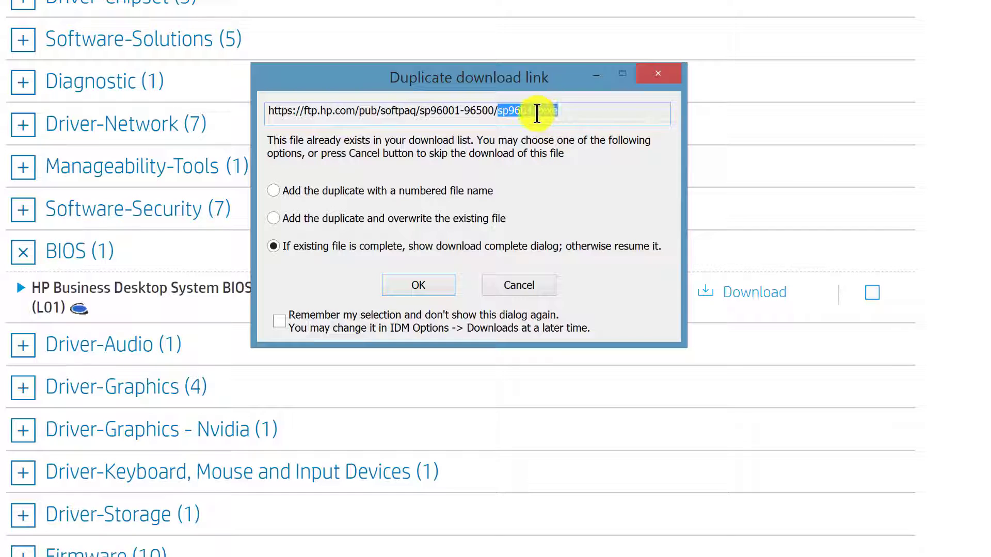
pyautogui.click(665, 83)
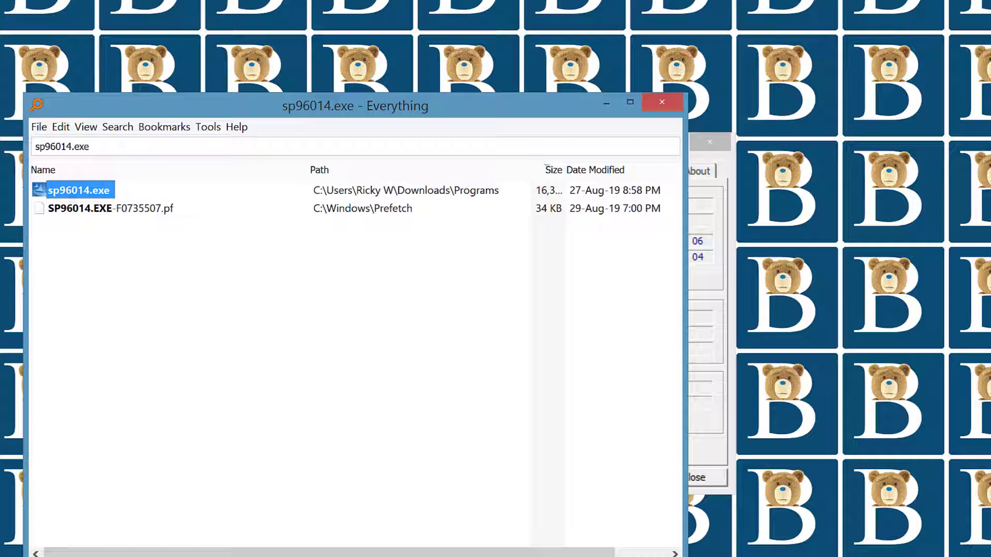
# Run sp96014.exe, accept the license, and extract to c:\swsetup\SP96014, overwriting all existing files.
pyautogui.rightClick(67, 189)
pyautogui.click(93, 199)
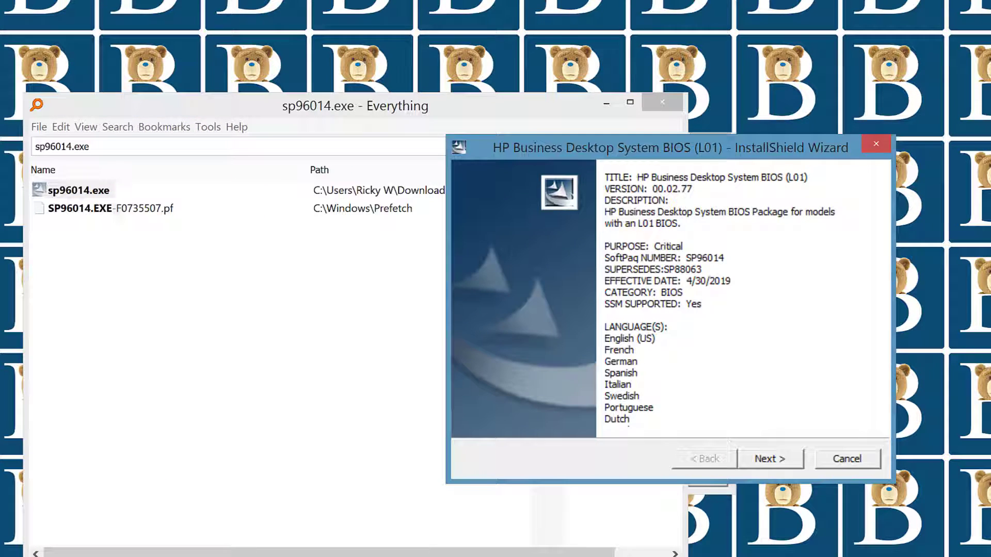
pyautogui.press('Return')
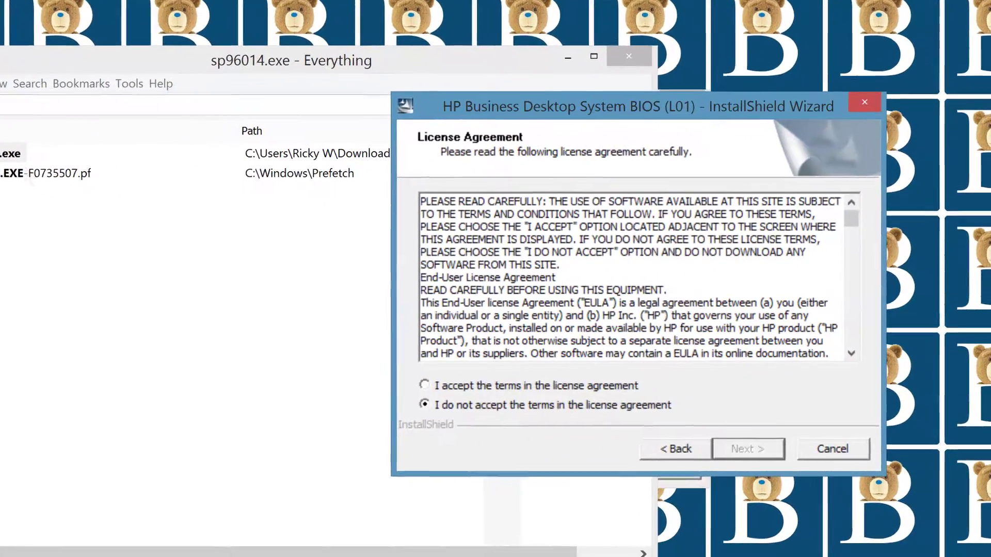
pyautogui.press('Up')
pyautogui.press('Return')
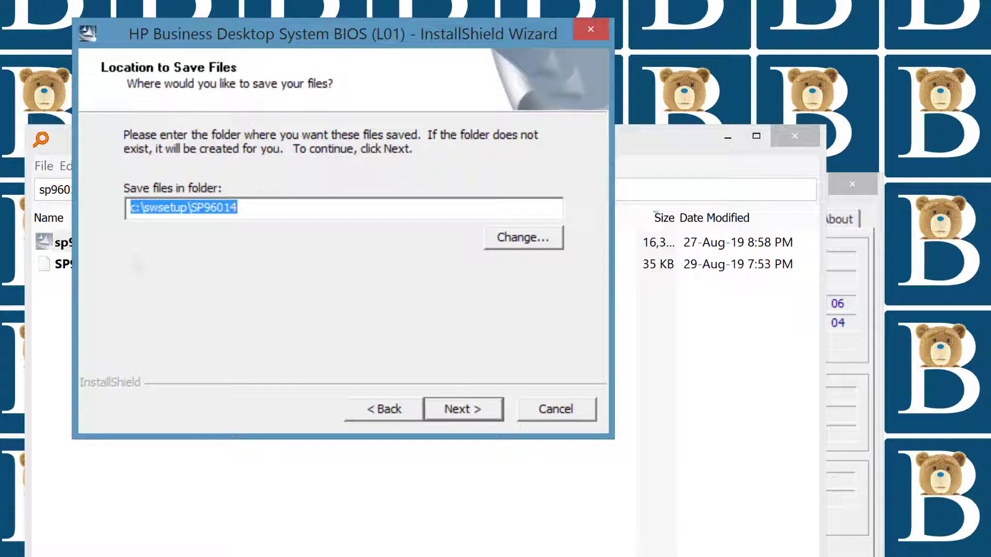
pyautogui.press('Return')
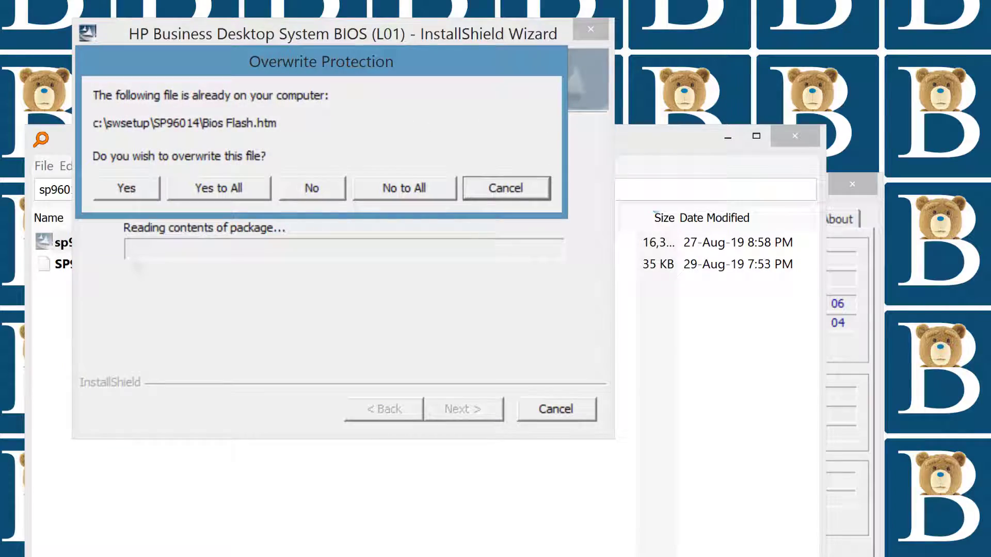
pyautogui.hotkey('alt', 'a')
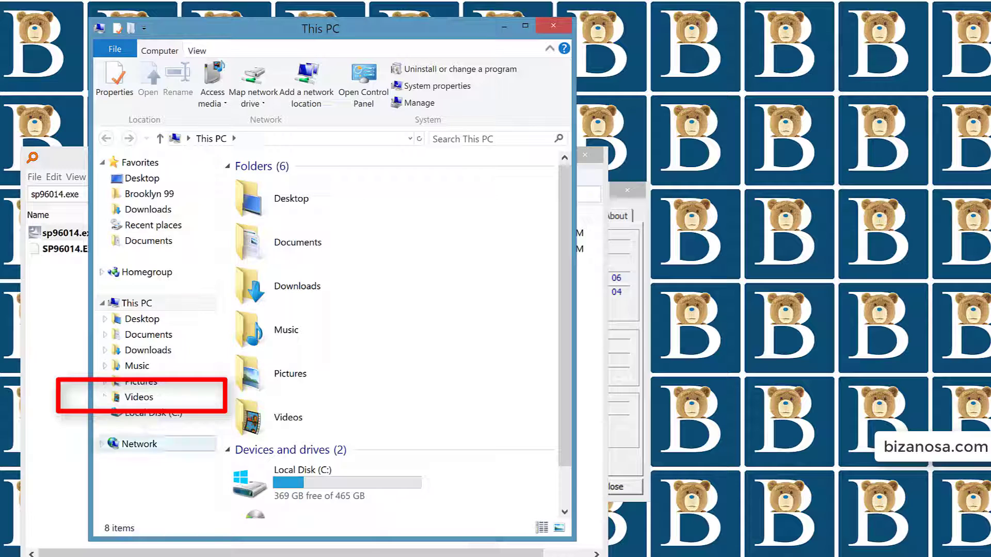
# Browse Local Disk (C:) into the swsetup folder and select SP96014.
pyautogui.click(154, 412)
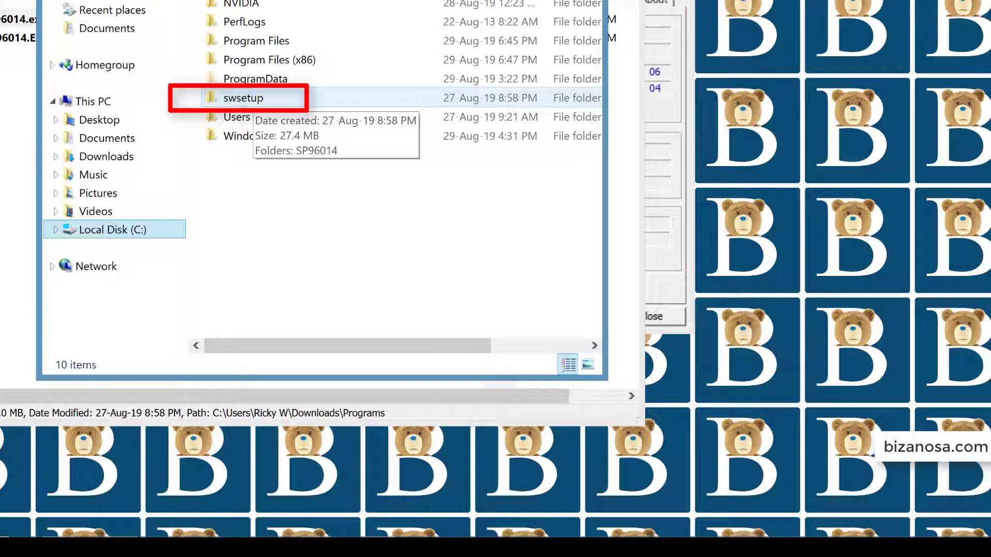
pyautogui.click(243, 98)
pyautogui.doubleClick(243, 98)
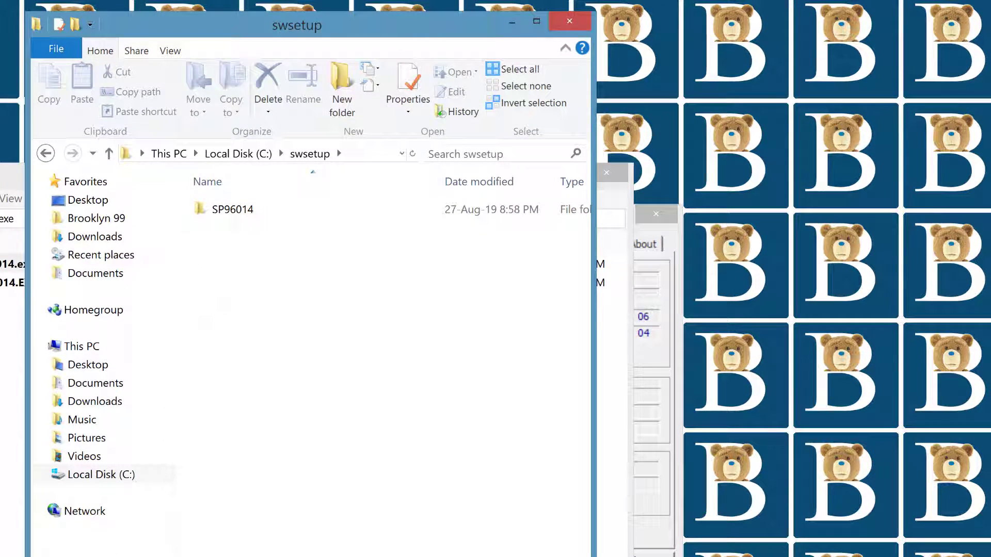
pyautogui.click(233, 209)
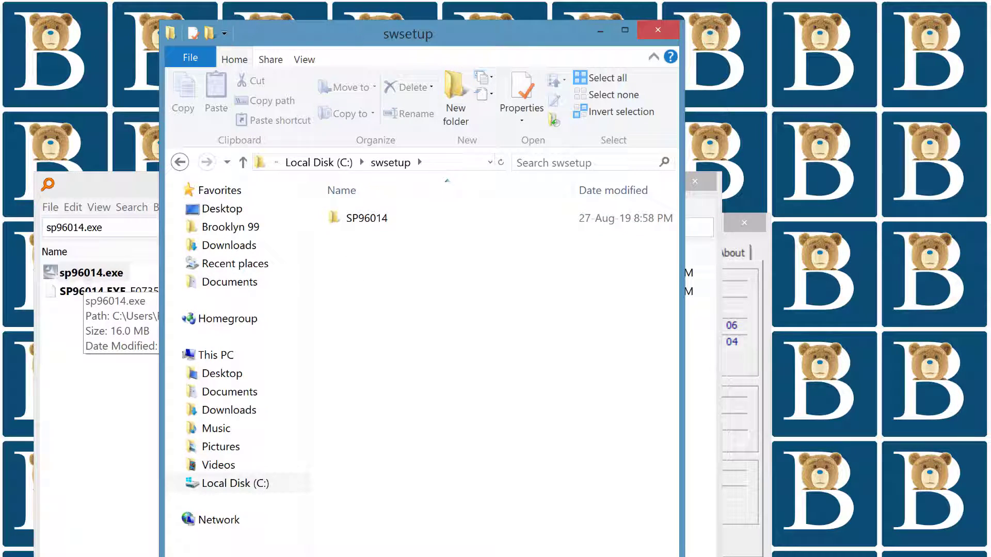
# Read How to Use.txt in SP96014, then launch HpqFlash.exe from the HPQFlash folder.
pyautogui.doubleClick(367, 218)
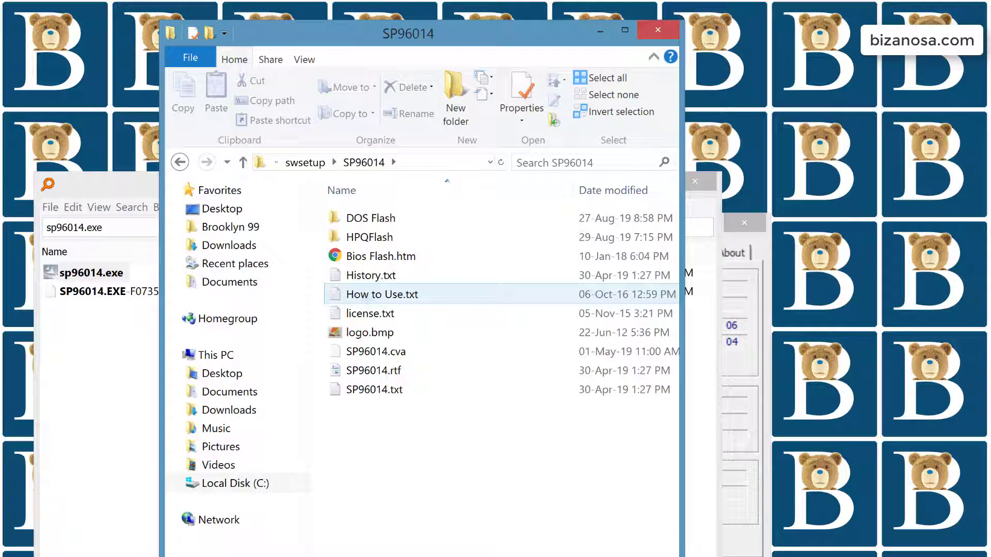
pyautogui.doubleClick(382, 294)
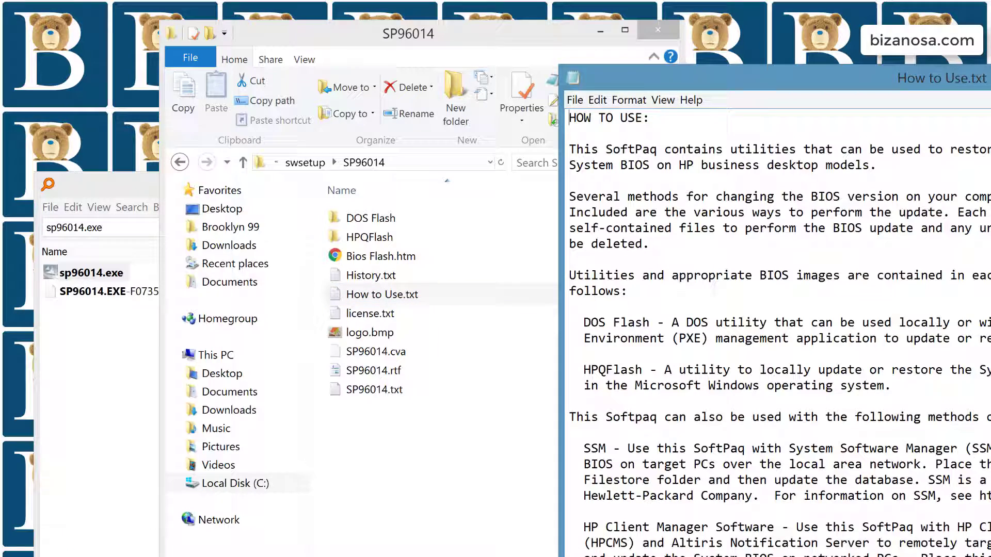
pyautogui.scroll(-1, 780, 333)
pyautogui.scroll(1, 780, 333)
pyautogui.hotkey('alt', 'F4')
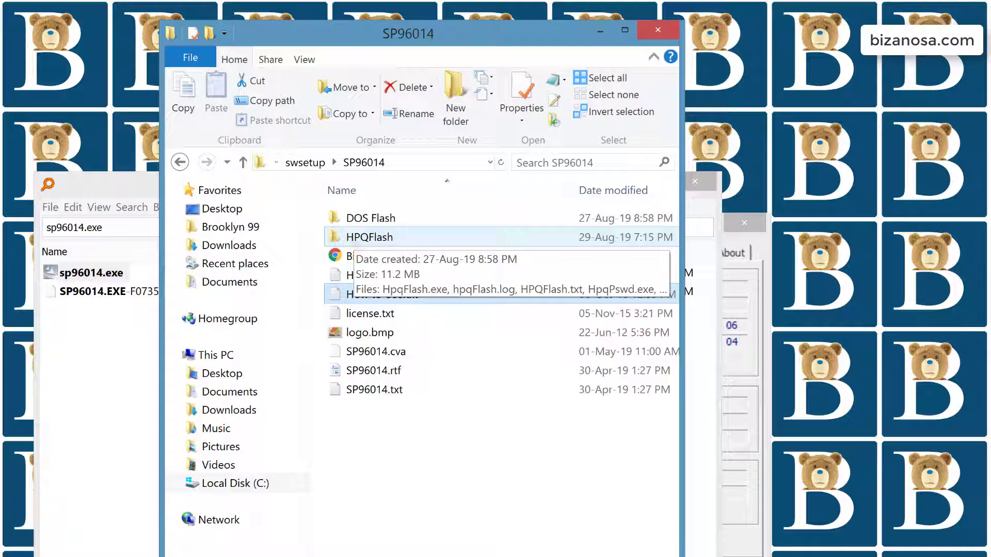
pyautogui.doubleClick(369, 237)
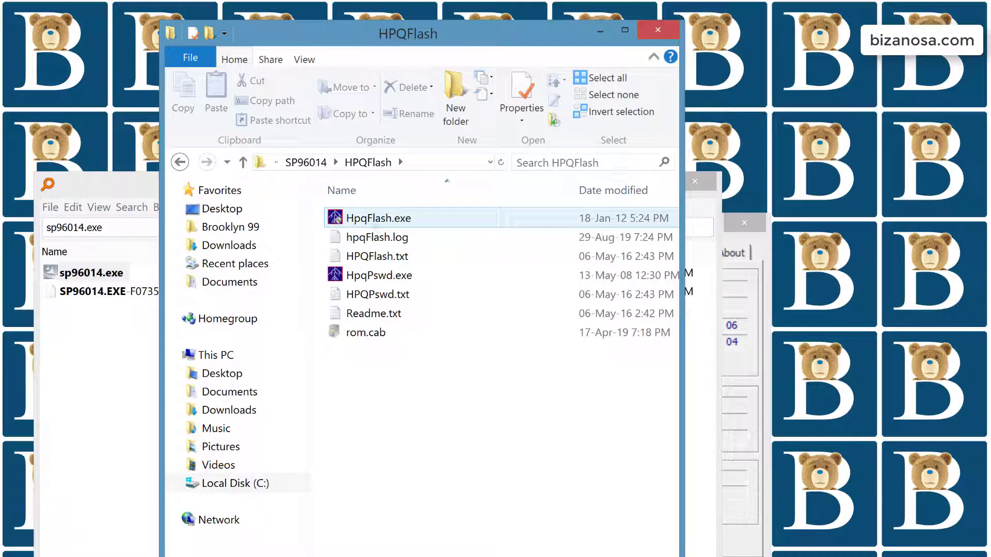
pyautogui.click(379, 217)
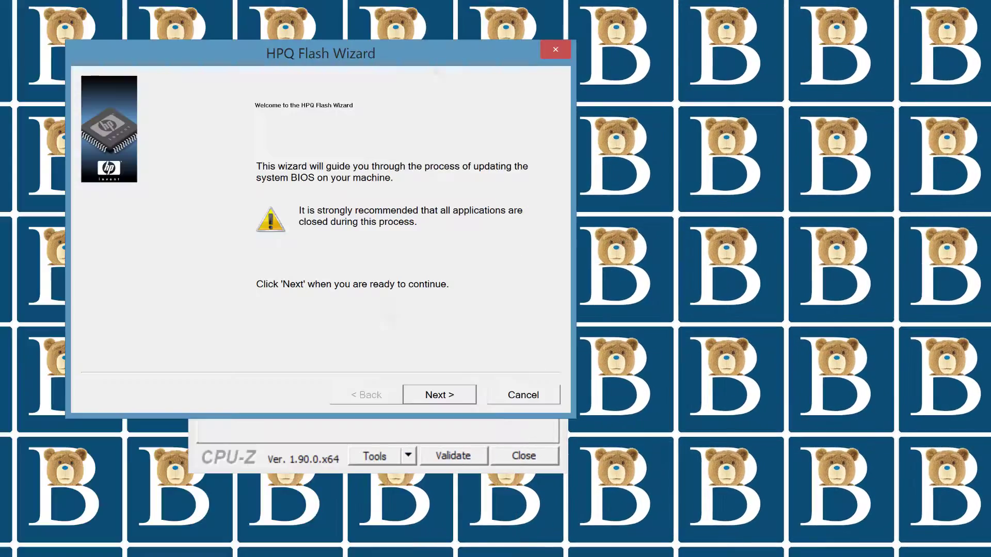
# Get past the welcome page, submit the BIOS setup password, and confirm flashing the same 2.77 version.
pyautogui.press('Return')
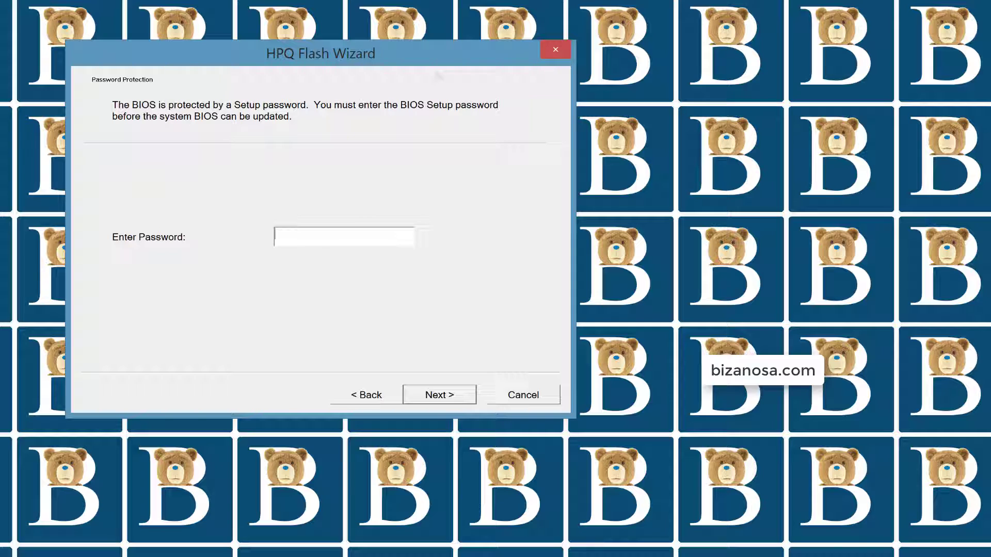
pyautogui.press('Return')
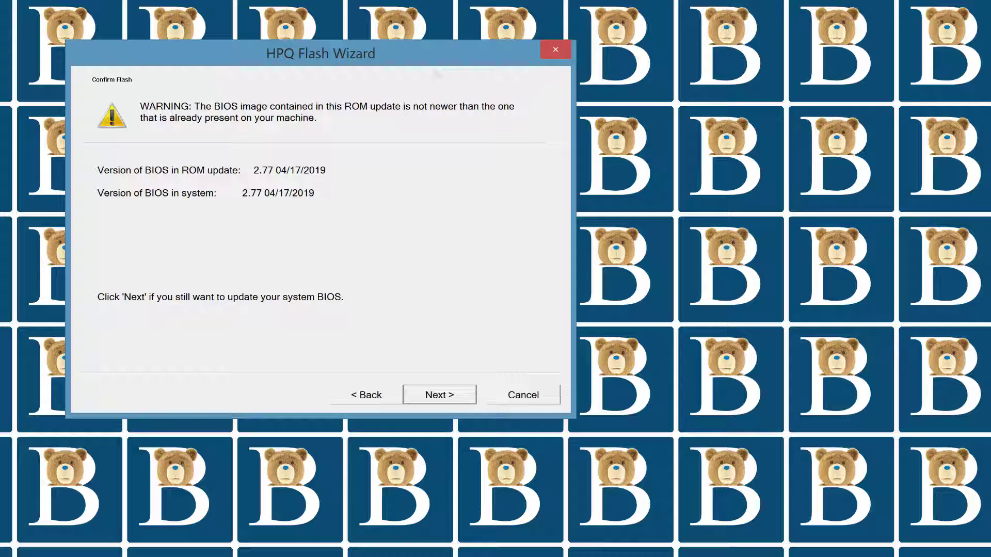
pyautogui.press('Return')
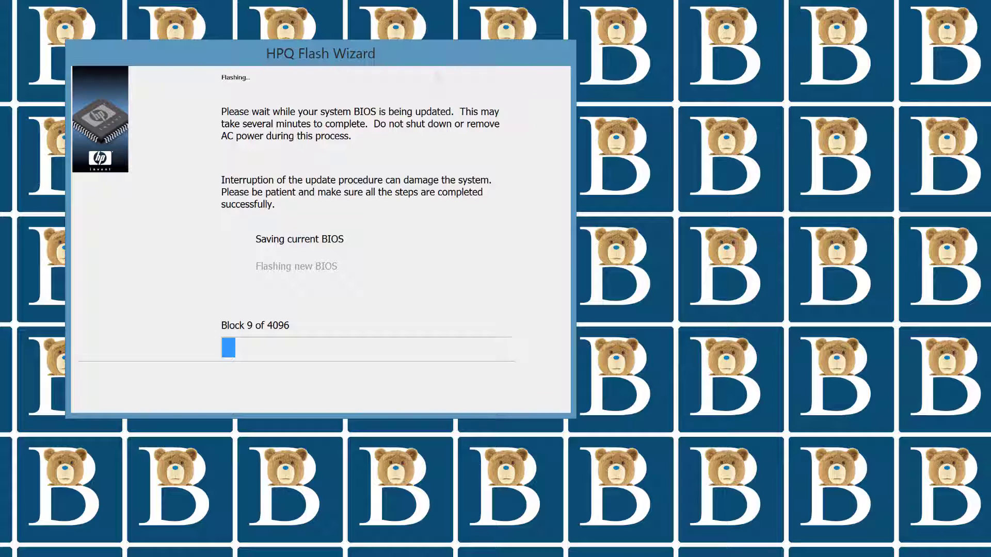